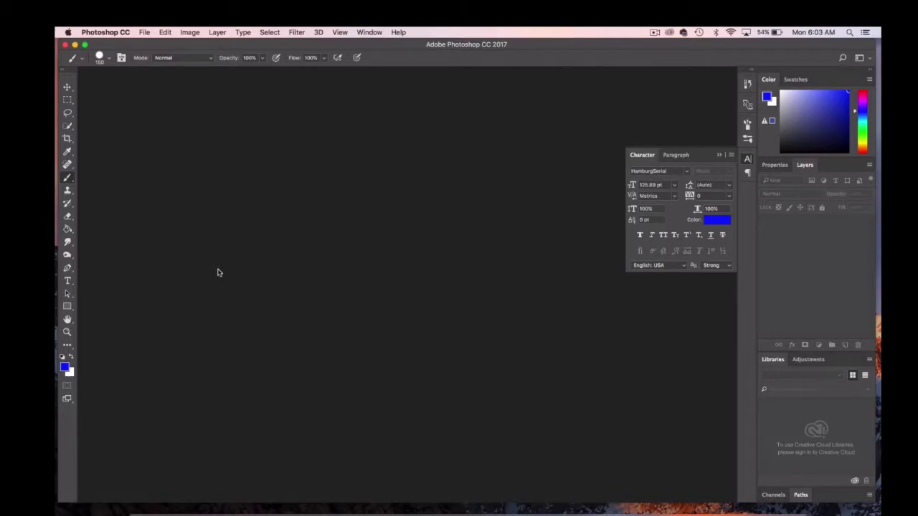
Open the new-document setup showing an untitled 800 × 800 px, 150 ppi preset.
{"action": "left_click", "coordinate": [144, 32]}
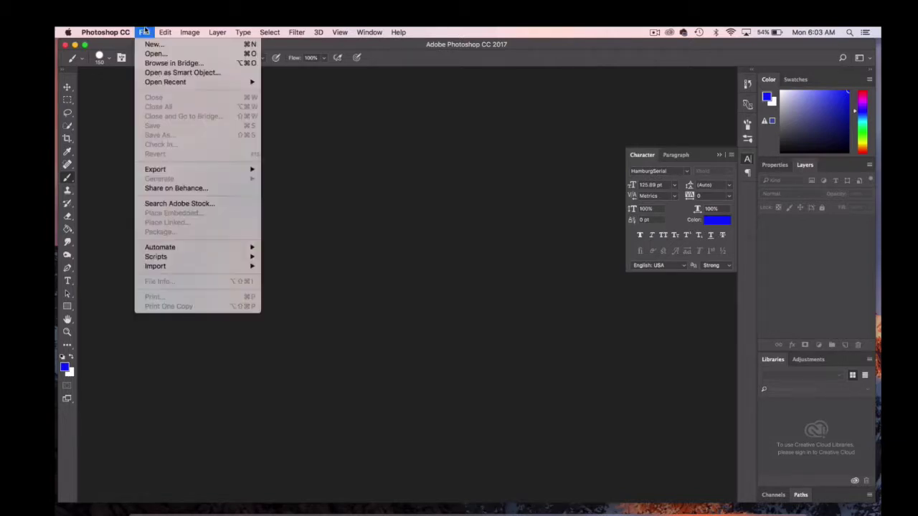
{"action": "left_click", "coordinate": [152, 45]}
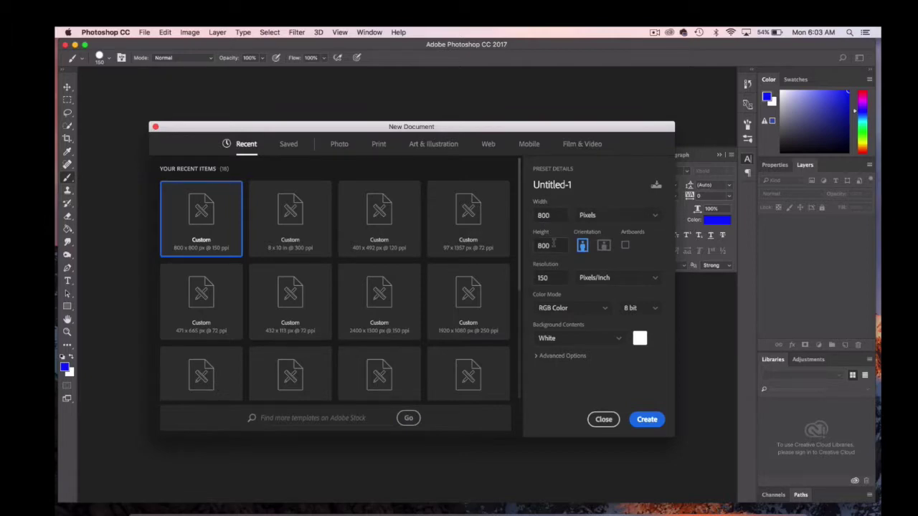
Create the 800×800 document and set the foreground colour to bright green #7ef953.
{"action": "left_click", "coordinate": [642, 420]}
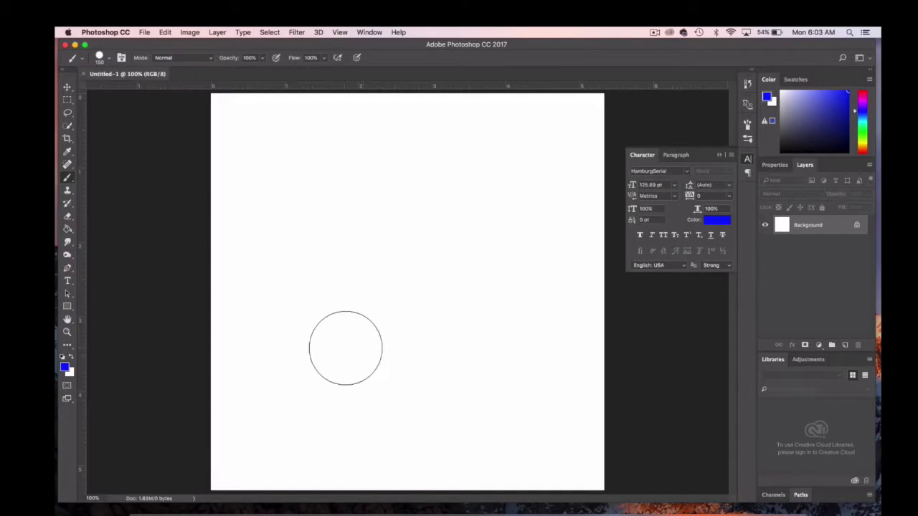
{"action": "left_click", "coordinate": [67, 229]}
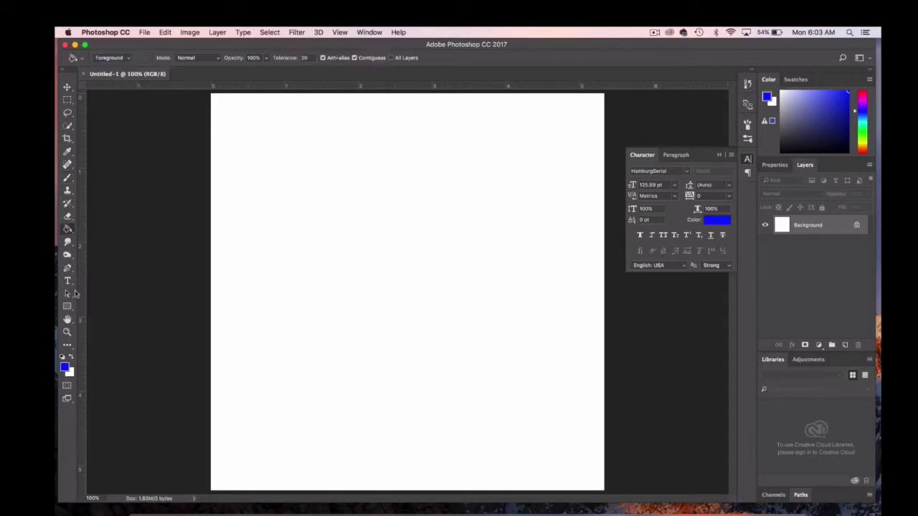
{"action": "left_click", "coordinate": [65, 368]}
{"action": "left_click", "coordinate": [595, 245]}
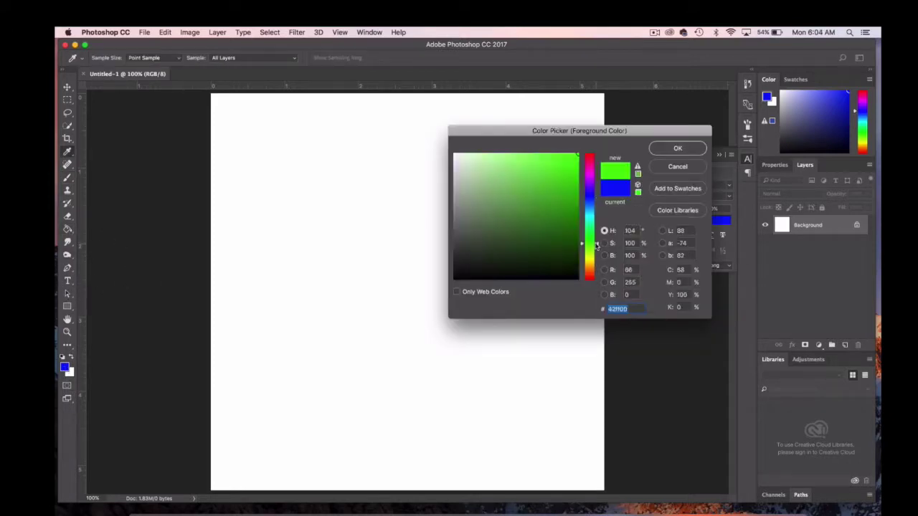
{"action": "mouse_move", "coordinate": [561, 181]}
{"action": "left_mouse_down"}
{"action": "mouse_move", "coordinate": [567, 160]}
{"action": "mouse_move", "coordinate": [536, 156]}
{"action": "left_mouse_up"}
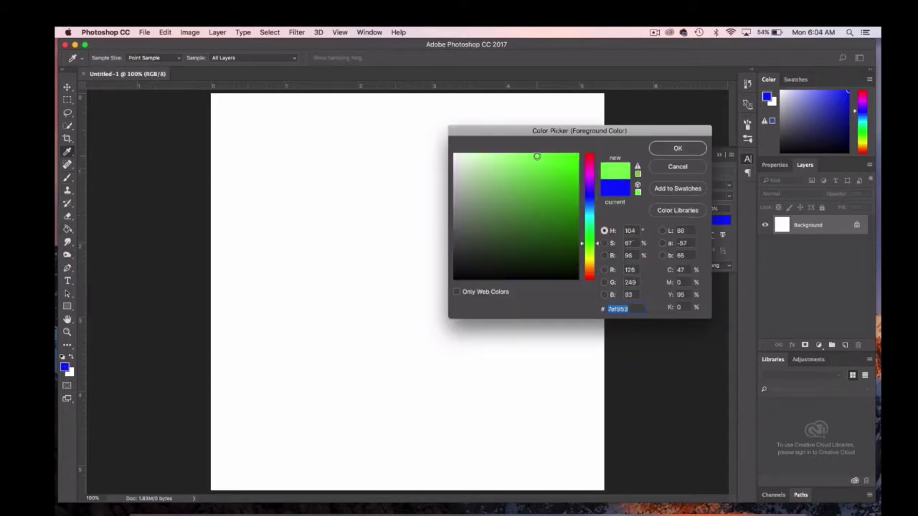
{"action": "left_click", "coordinate": [677, 148]}
Fill the whole canvas with the bright green using the Paint Bucket.
{"action": "key", "text": "g"}
{"action": "left_click", "coordinate": [467, 183]}
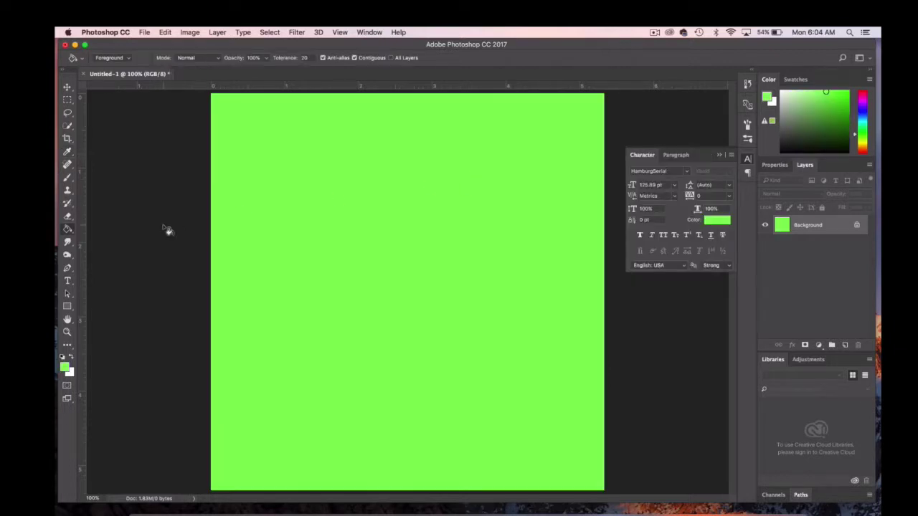
{"action": "left_click", "coordinate": [69, 178]}
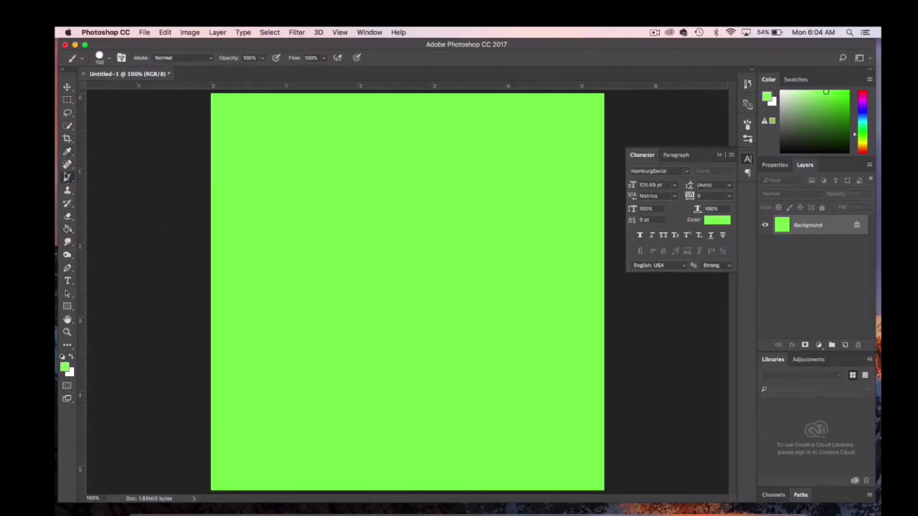
Set the foreground painting colour to pure red.
{"action": "left_click", "coordinate": [64, 368]}
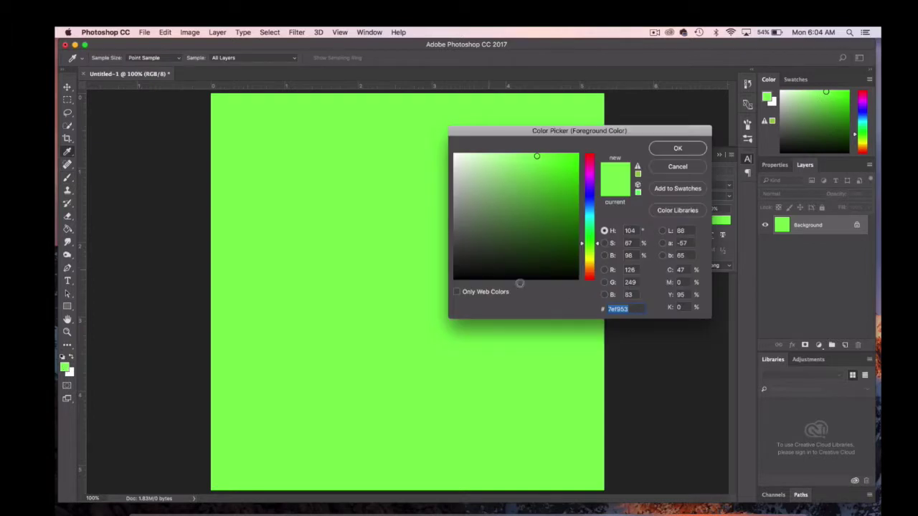
{"action": "mouse_move", "coordinate": [589, 167]}
{"action": "left_mouse_down"}
{"action": "mouse_move", "coordinate": [610, 146]}
{"action": "mouse_move", "coordinate": [584, 155]}
{"action": "left_mouse_up"}
{"action": "left_click", "coordinate": [671, 152]}
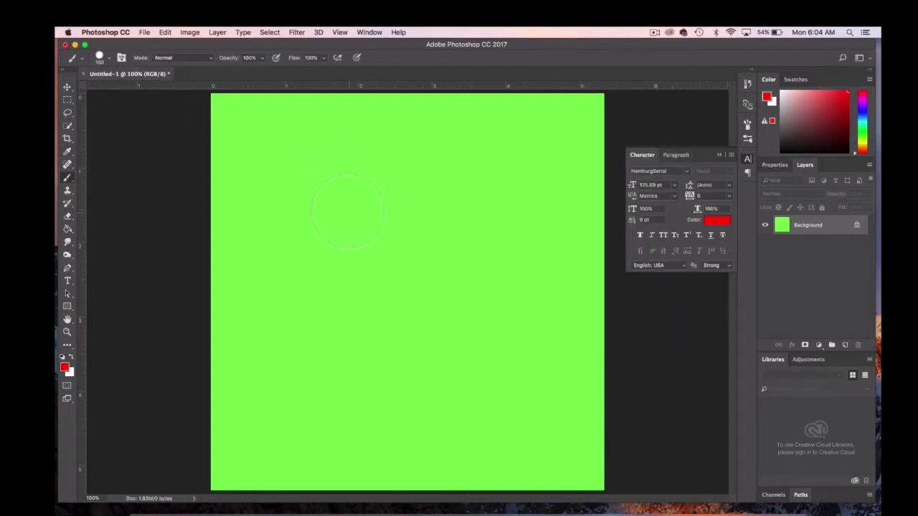
Set the brush size to 50 px.
{"action": "left_click", "coordinate": [107, 59]}
{"action": "left_click", "coordinate": [124, 76]}
{"action": "type", "text": "50"}
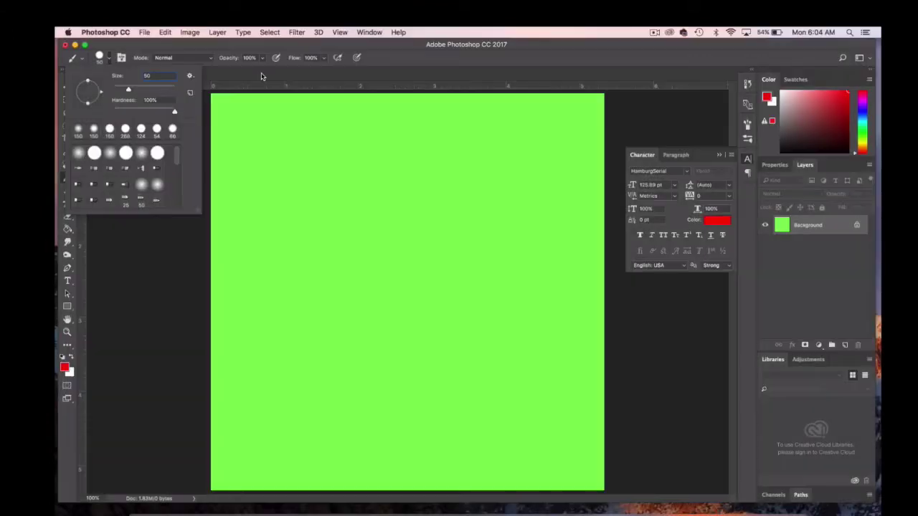
{"action": "left_click", "coordinate": [262, 75]}
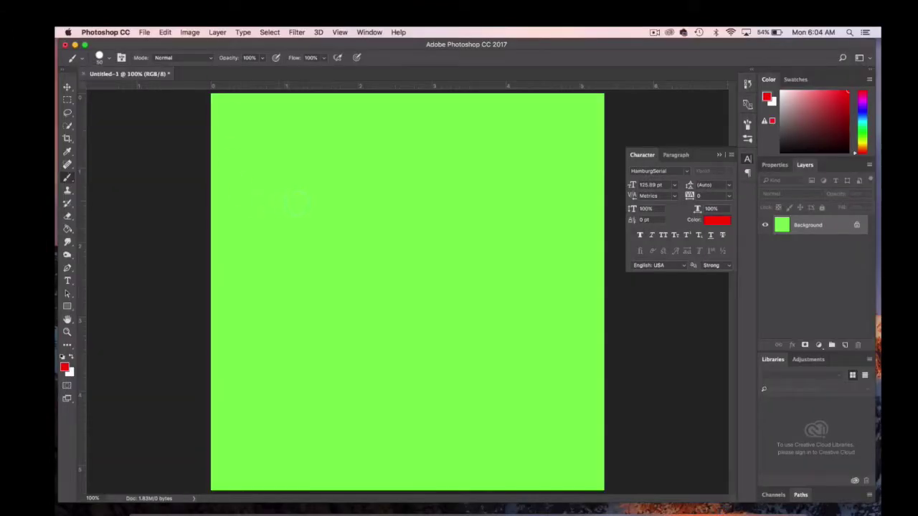
Paint a red dot near the top-left and a thick red horizontal line to the right edge.
{"action": "left_click", "coordinate": [264, 150]}
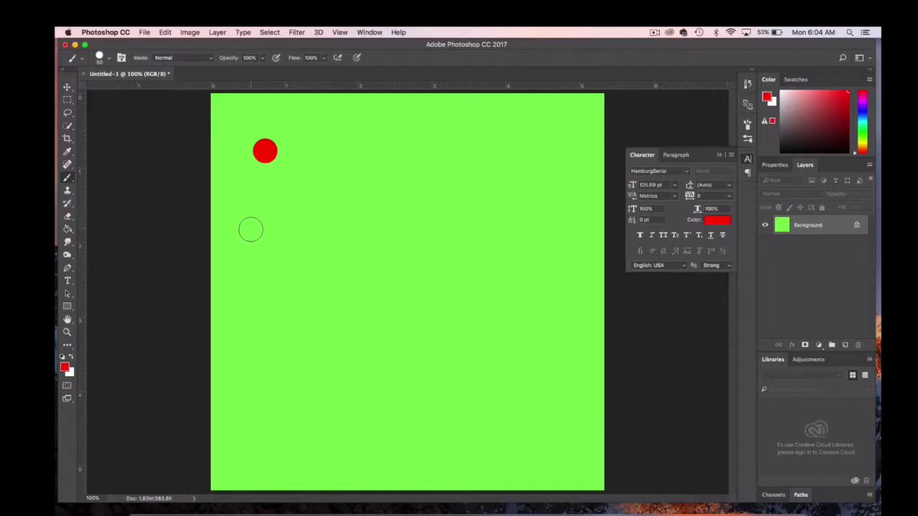
{"action": "left_click", "coordinate": [252, 221]}
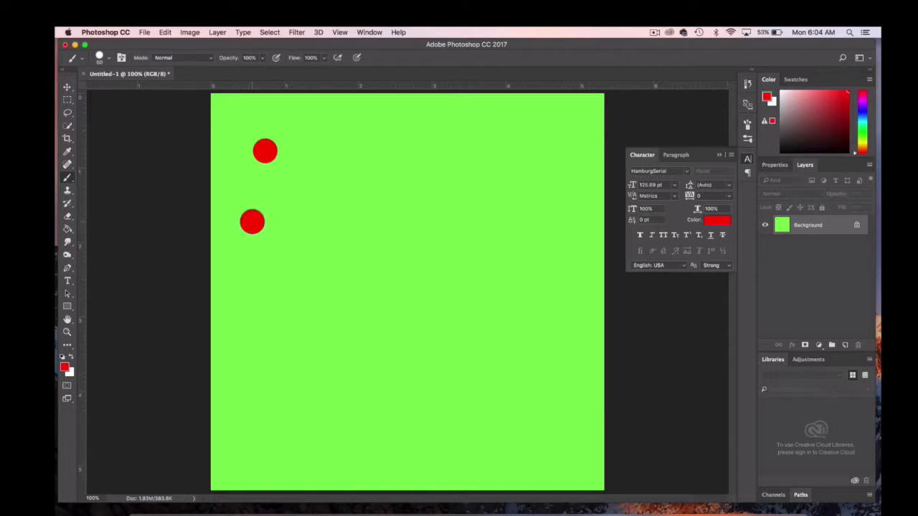
{"action": "left_click_drag", "start_coordinate": [252, 221], "coordinate": [577, 225]}
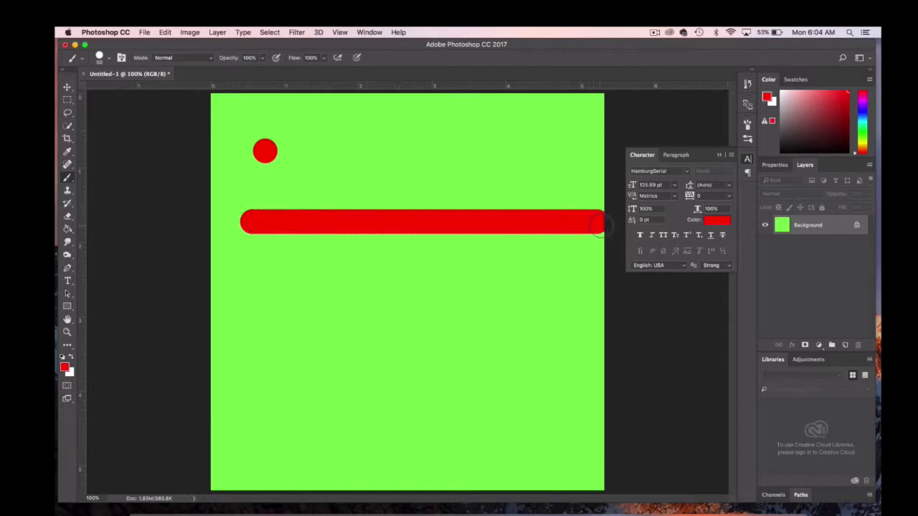
{"action": "left_click_drag", "start_coordinate": [577, 226], "coordinate": [613, 224]}
{"action": "left_click", "coordinate": [67, 332]}
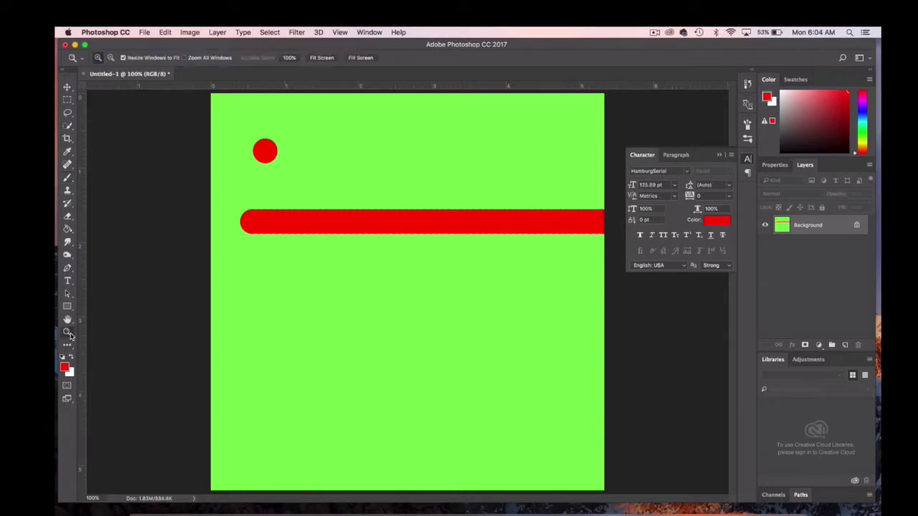
{"action": "left_click", "coordinate": [342, 228]}
{"action": "left_click", "coordinate": [338, 224]}
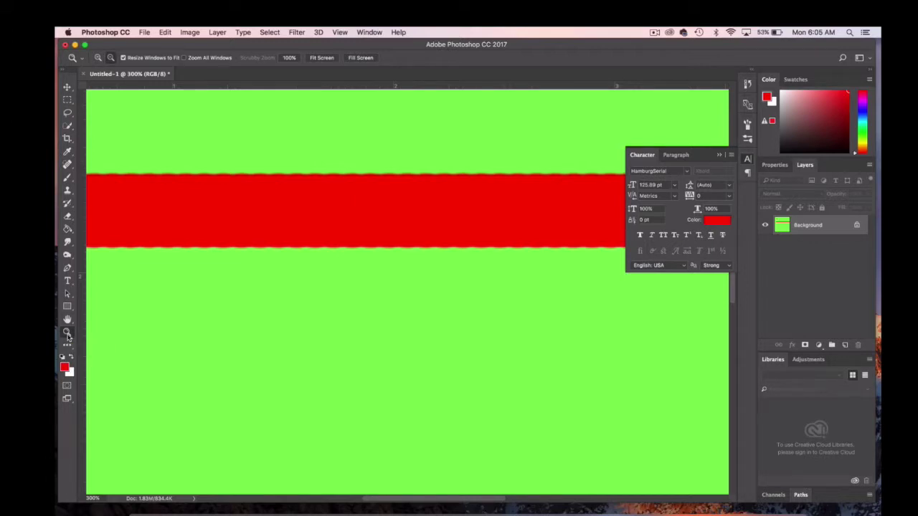
{"action": "key", "text": "alt"}
{"action": "left_click", "coordinate": [161, 325], "text": "alt"}
Brush a second thick red horizontal band edge to edge below the first line.
{"action": "left_click", "coordinate": [190, 318], "text": "alt"}
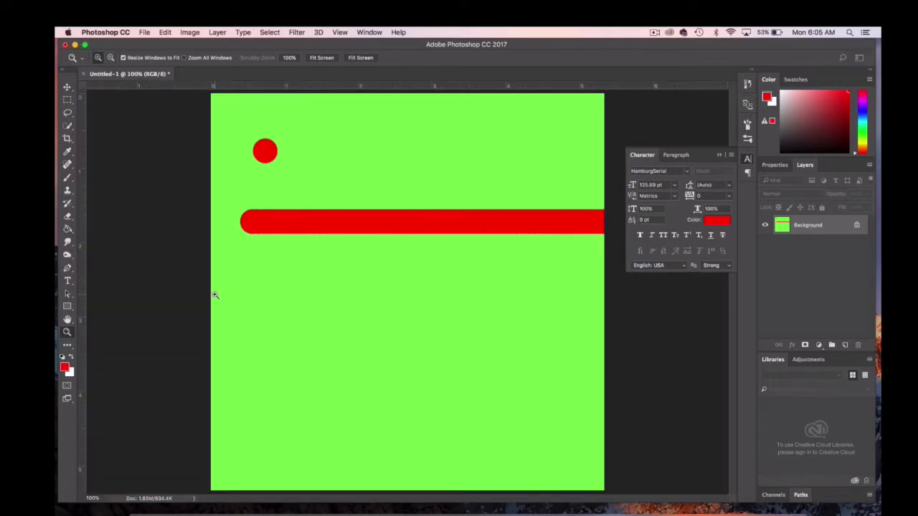
{"action": "left_click", "coordinate": [69, 179]}
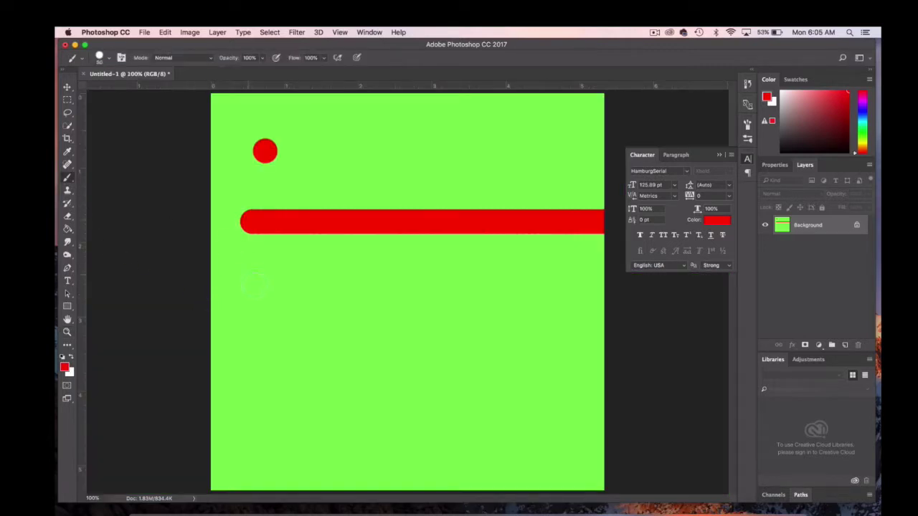
{"action": "left_click", "coordinate": [240, 270]}
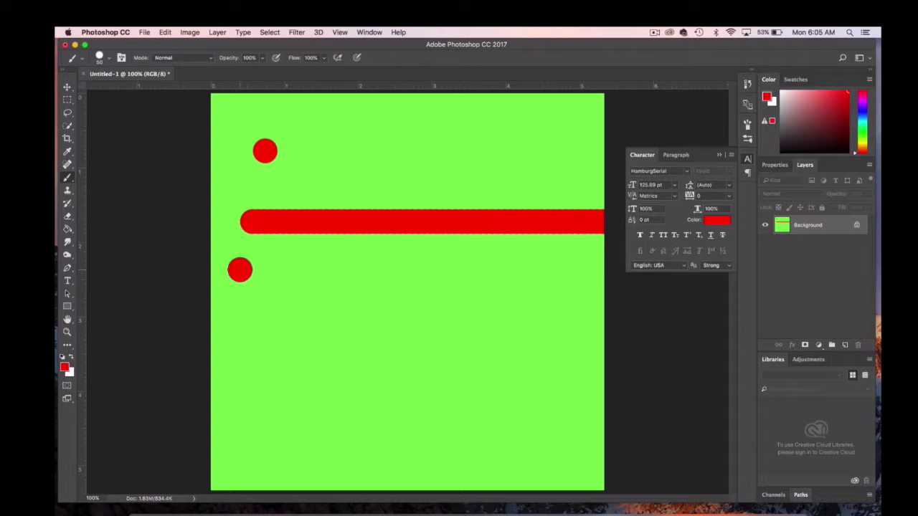
{"action": "left_click_drag", "start_coordinate": [239, 269], "coordinate": [592, 270]}
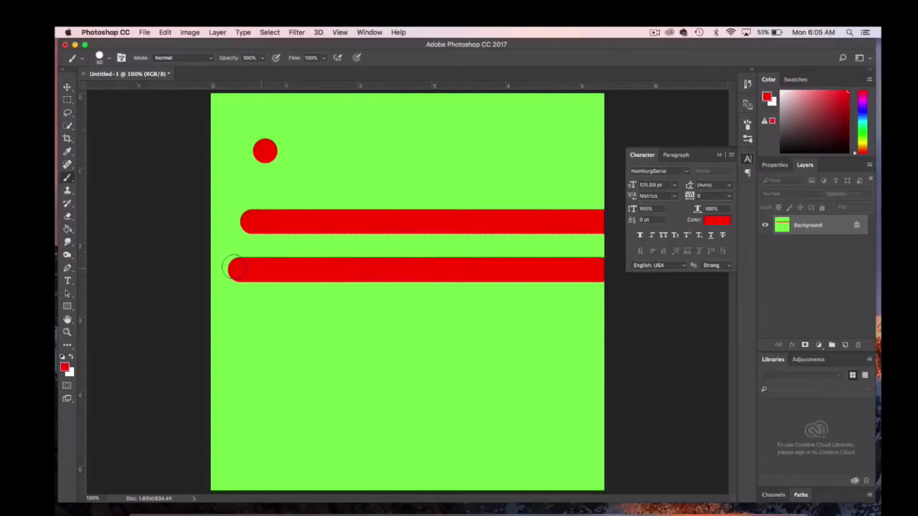
{"action": "left_click_drag", "start_coordinate": [244, 269], "coordinate": [194, 269]}
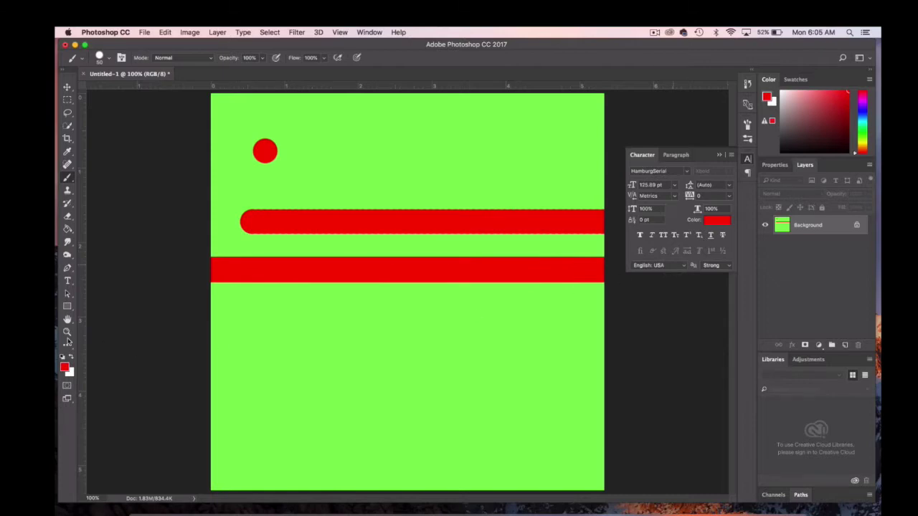
Zoom in to compare the two red bands, then zoom back out to the whole canvas.
{"action": "key", "text": "z"}
{"action": "left_click", "coordinate": [375, 256]}
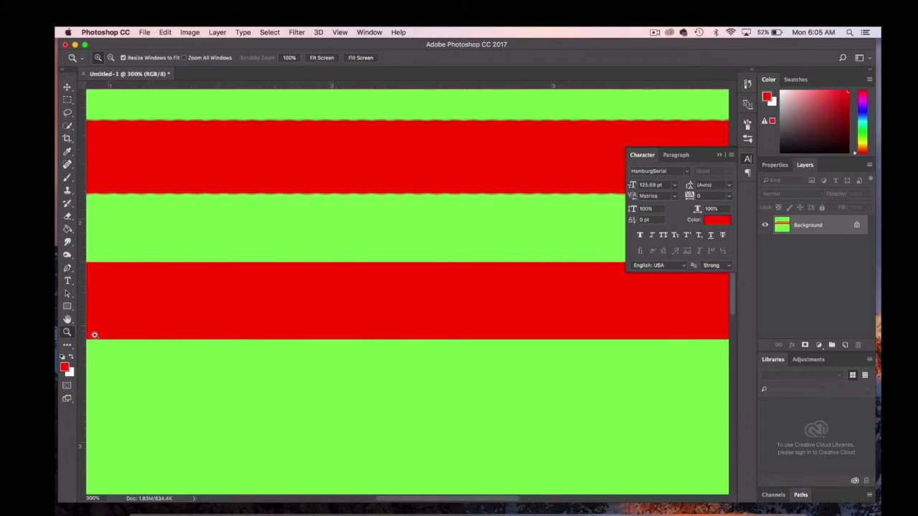
{"action": "key", "text": "alt"}
{"action": "left_click", "coordinate": [222, 271], "text": "alt"}
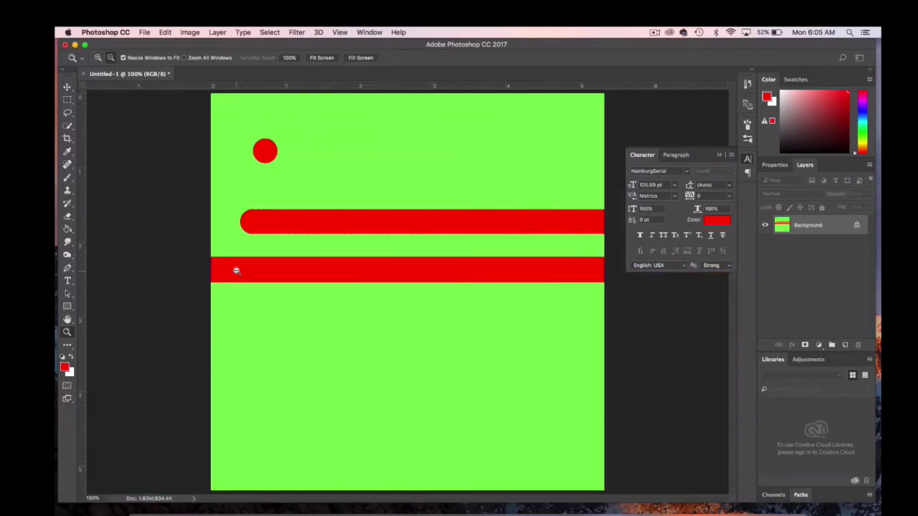
Draw a straight red horizontal line, then a straight diagonal down to the bottom-right.
{"action": "left_click", "coordinate": [68, 177]}
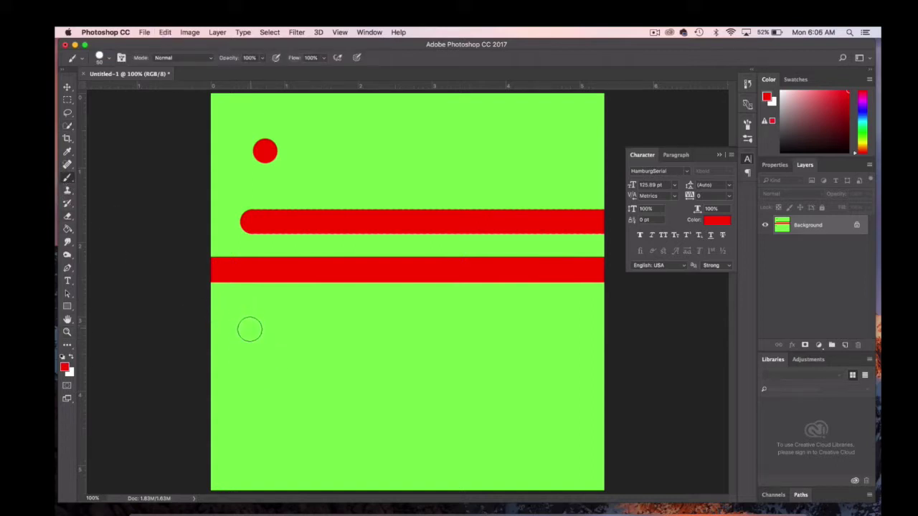
{"action": "left_click", "coordinate": [249, 334]}
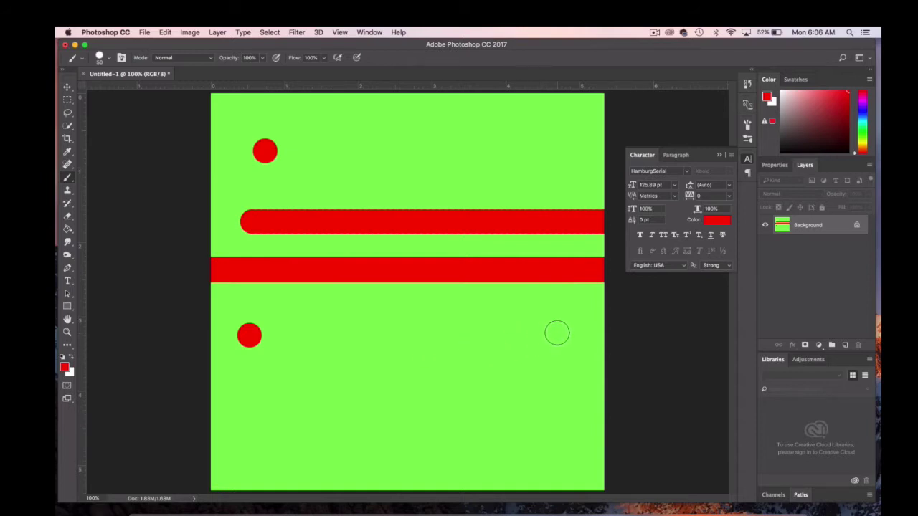
{"action": "left_click", "coordinate": [557, 332], "text": "shift"}
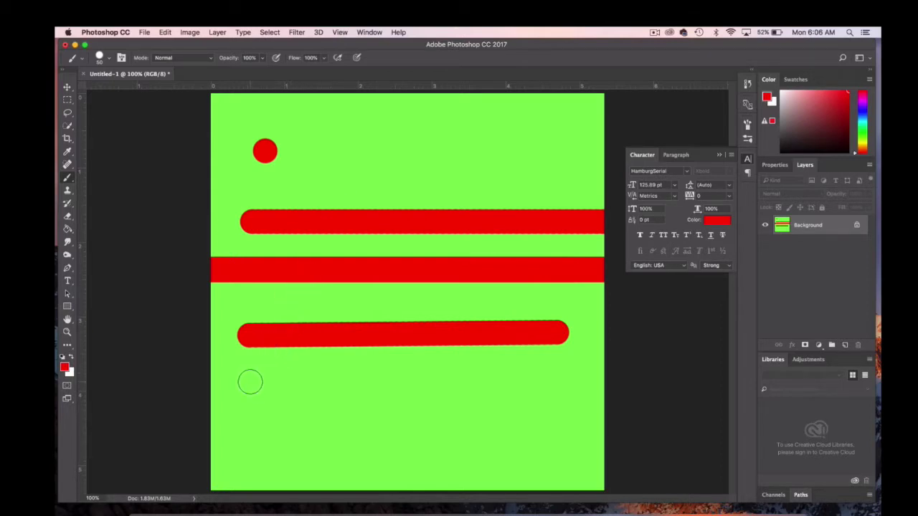
{"action": "left_click", "coordinate": [250, 381]}
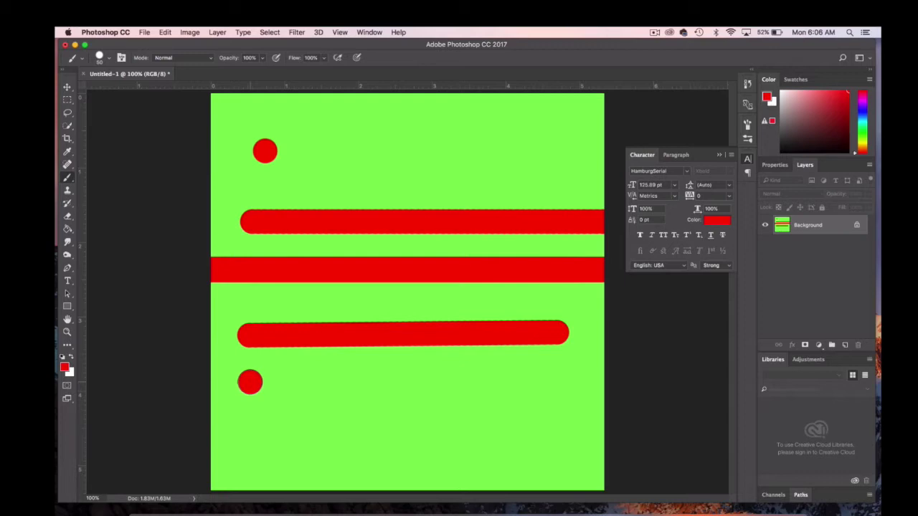
{"action": "left_click", "coordinate": [584, 467], "text": "shift"}
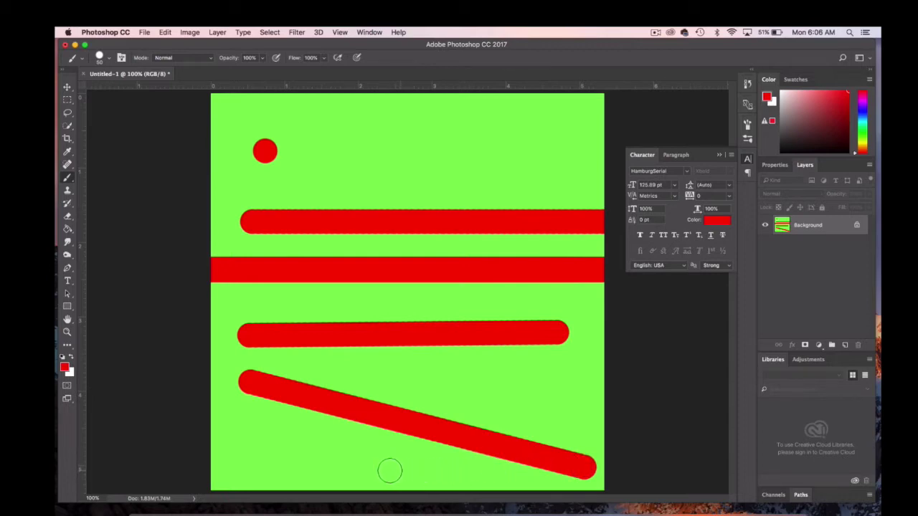
Shift-click a bottom edge and a left edge to close the diagonal into a red triangle.
{"action": "left_click", "coordinate": [243, 472], "text": "shift"}
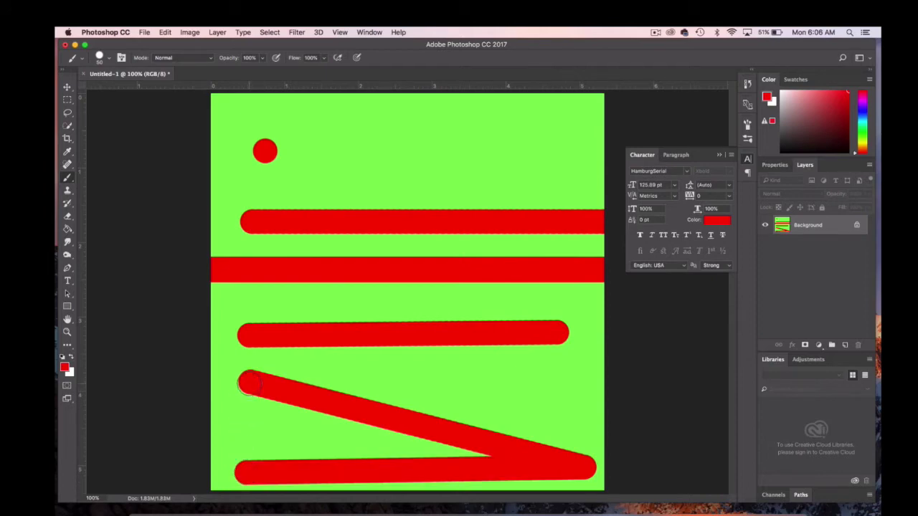
{"action": "left_click", "coordinate": [249, 382], "text": "shift"}
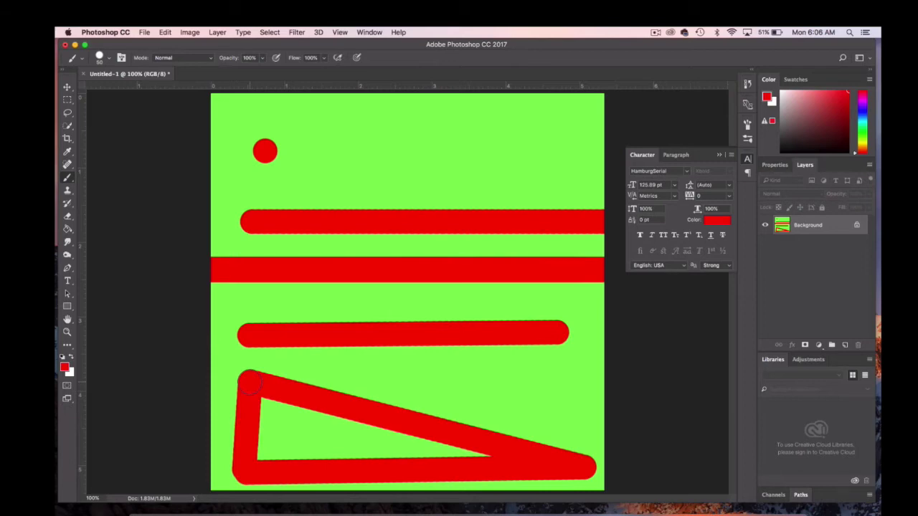